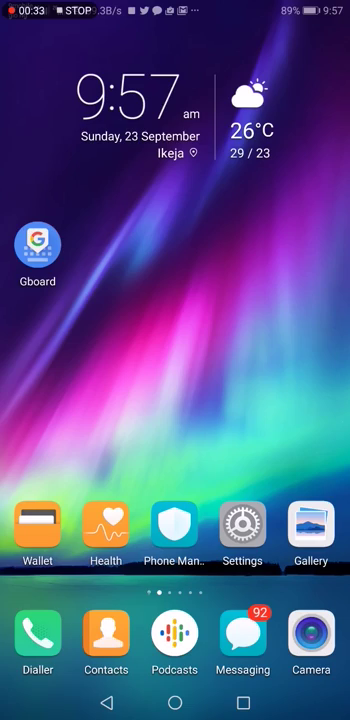
Browse ahead through the launcher's app pages, then go back past the main home page to HiBoard
{"action": "left_click_drag", "start_coordinate": [308, 402], "coordinate": [60, 402]}
{"action": "left_click_drag", "start_coordinate": [285, 360], "coordinate": [60, 360]}
{"action": "left_click_drag", "start_coordinate": [290, 375], "coordinate": [60, 375]}
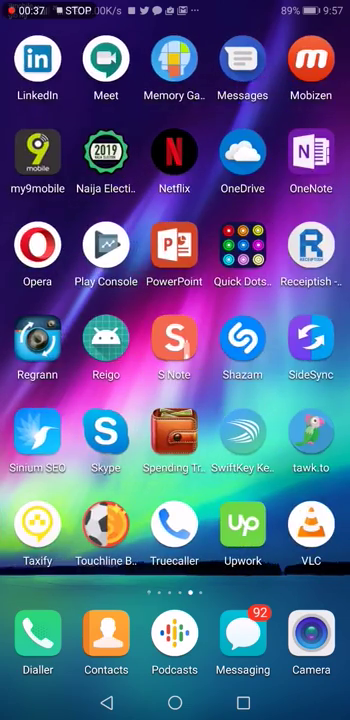
{"action": "mouse_move", "coordinate": [280, 400]}
{"action": "left_mouse_down"}
{"action": "mouse_move", "coordinate": [80, 400]}
{"action": "mouse_move", "coordinate": [280, 400]}
{"action": "left_mouse_up"}
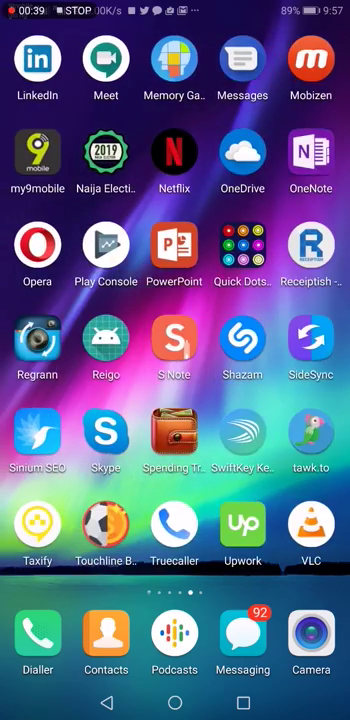
{"action": "left_click_drag", "start_coordinate": [100, 470], "coordinate": [300, 470]}
{"action": "mouse_move", "coordinate": [100, 390]}
{"action": "left_mouse_down"}
{"action": "mouse_move", "coordinate": [300, 390]}
{"action": "mouse_move", "coordinate": [300, 400]}
{"action": "left_mouse_up"}
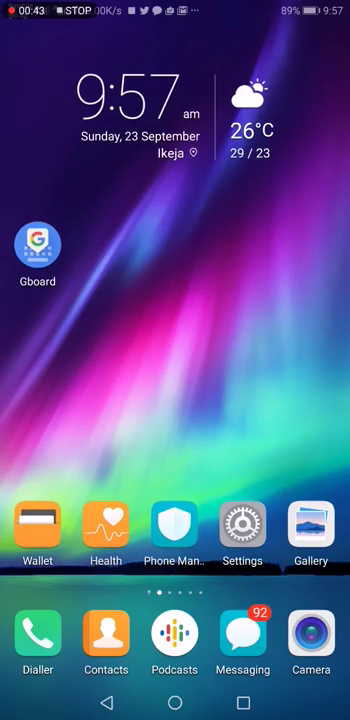
{"action": "left_click_drag", "start_coordinate": [223, 400], "coordinate": [330, 400]}
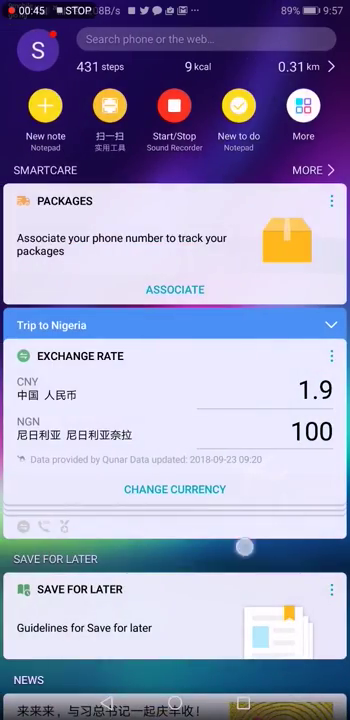
{"action": "left_click_drag", "start_coordinate": [244, 546], "coordinate": [304, 288]}
{"action": "left_click_drag", "start_coordinate": [175, 560], "coordinate": [175, 300]}
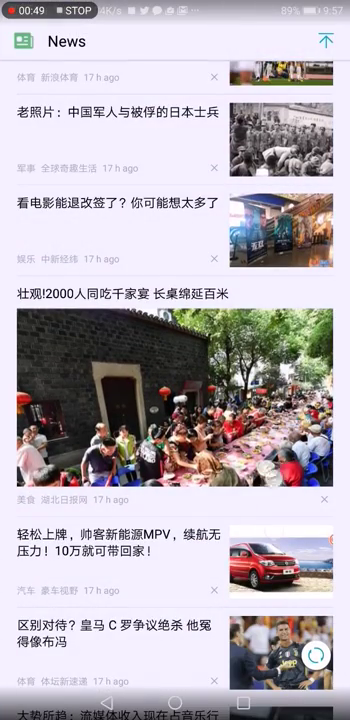
Scroll the HiBoard feed to News and back, return home, and launch Settings
{"action": "left_click_drag", "start_coordinate": [175, 300], "coordinate": [175, 530]}
{"action": "mouse_move", "coordinate": [175, 300]}
{"action": "left_mouse_down"}
{"action": "mouse_move", "coordinate": [175, 500]}
{"action": "mouse_move", "coordinate": [175, 460]}
{"action": "mouse_move", "coordinate": [175, 465]}
{"action": "left_mouse_up"}
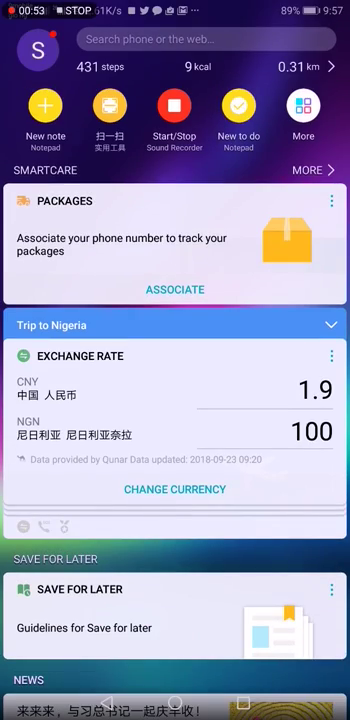
{"action": "left_click_drag", "start_coordinate": [290, 400], "coordinate": [60, 400]}
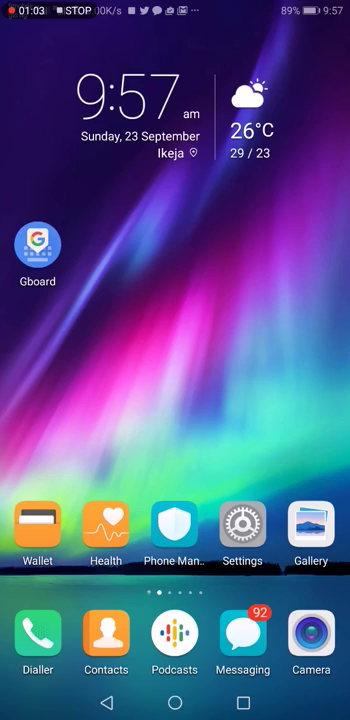
{"action": "left_click", "coordinate": [242, 527]}
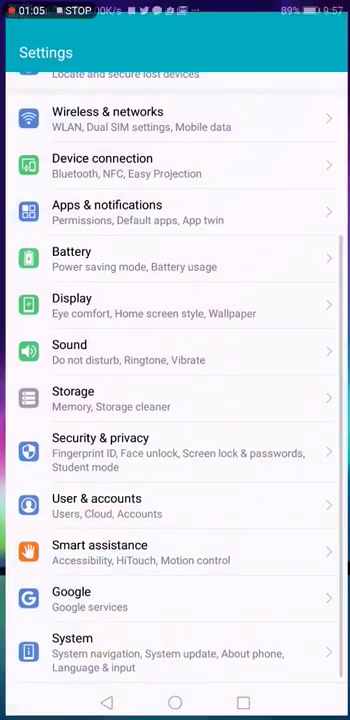
{"action": "scroll", "coordinate": [245, 385], "scroll_direction": "up", "scroll_amount": 2}
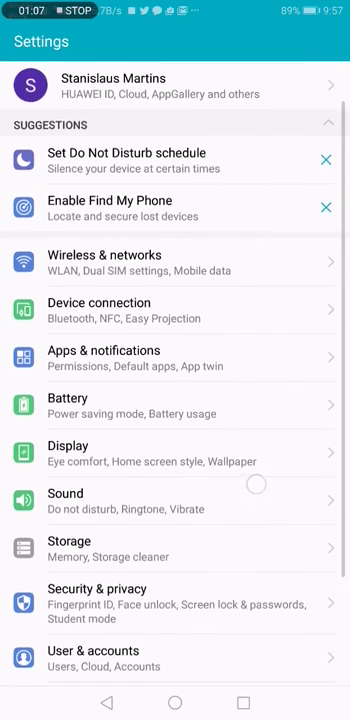
{"action": "scroll", "coordinate": [254, 482], "scroll_direction": "down", "scroll_amount": 5}
{"action": "scroll", "coordinate": [270, 461], "scroll_direction": "down", "scroll_amount": 5}
Review About phone details (EMUI 8.2.0, Android 8.1.0), then start a System update check
{"action": "left_click", "coordinate": [201, 614]}
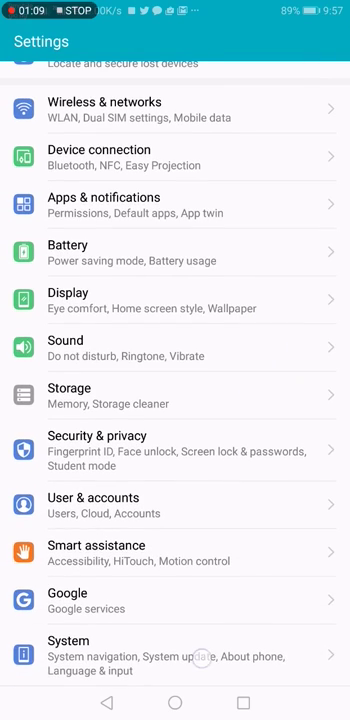
{"action": "left_click", "coordinate": [254, 81]}
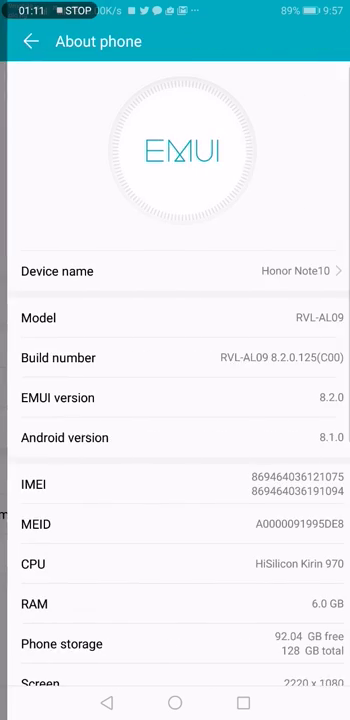
{"action": "left_click_drag", "start_coordinate": [298, 557], "coordinate": [290, 443]}
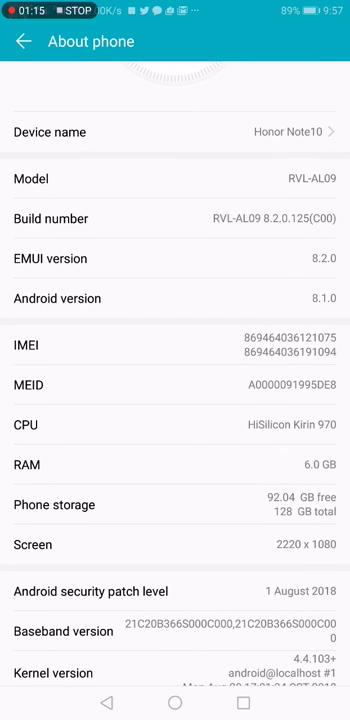
{"action": "left_click_drag", "start_coordinate": [300, 497], "coordinate": [300, 466]}
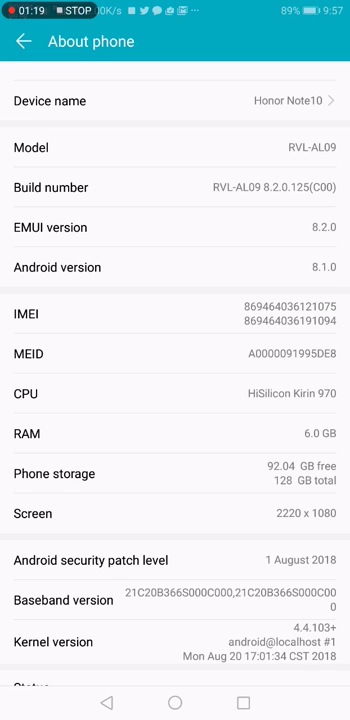
{"action": "left_click_drag", "start_coordinate": [252, 164], "coordinate": [255, 125]}
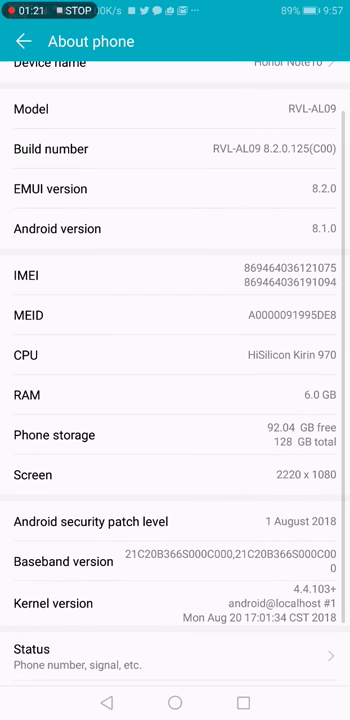
{"action": "left_click_drag", "start_coordinate": [291, 525], "coordinate": [290, 483]}
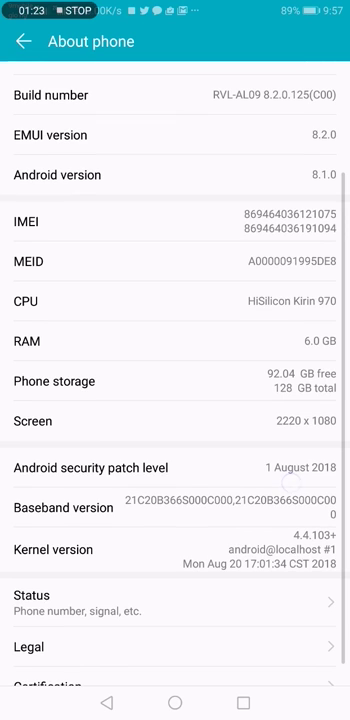
{"action": "left_click_drag", "start_coordinate": [266, 475], "coordinate": [265, 451]}
{"action": "left_click_drag", "start_coordinate": [305, 430], "coordinate": [305, 406]}
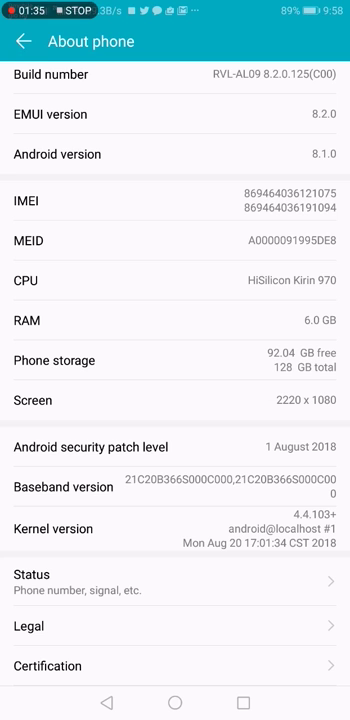
{"action": "scroll", "coordinate": [270, 500], "scroll_direction": "up", "scroll_amount": 3}
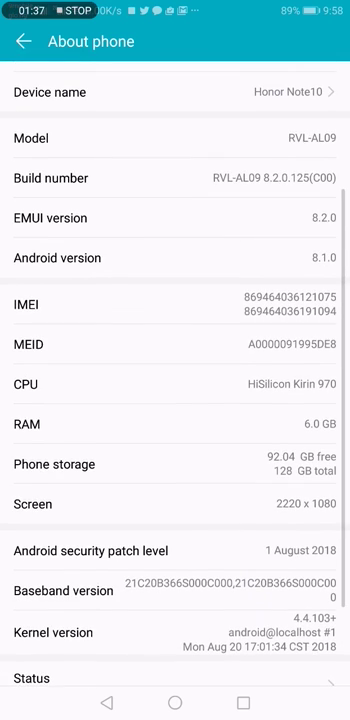
{"action": "left_click", "coordinate": [107, 702]}
{"action": "left_click", "coordinate": [258, 121]}
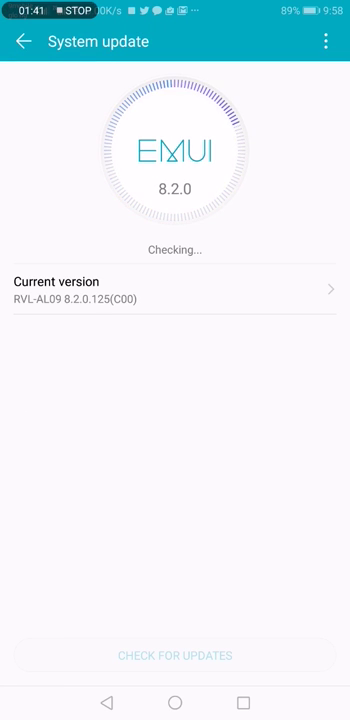
Leave the update check and view System navigation, with three-key navigation selected, before returning to System
{"action": "left_click", "coordinate": [107, 702]}
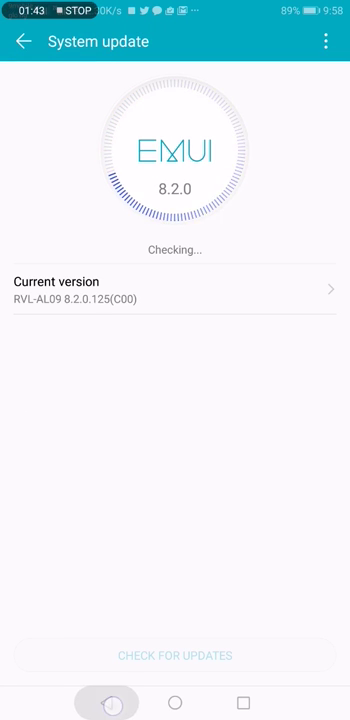
{"action": "left_click_drag", "start_coordinate": [257, 332], "coordinate": [230, 440]}
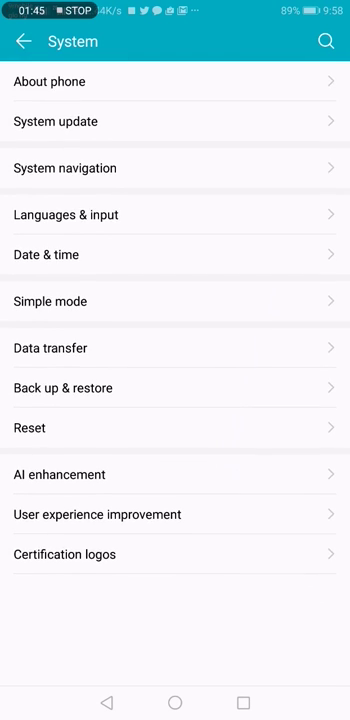
{"action": "left_click", "coordinate": [65, 168]}
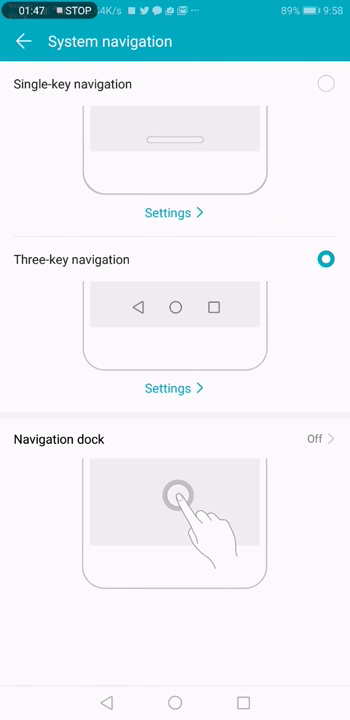
{"action": "left_click", "coordinate": [23, 41]}
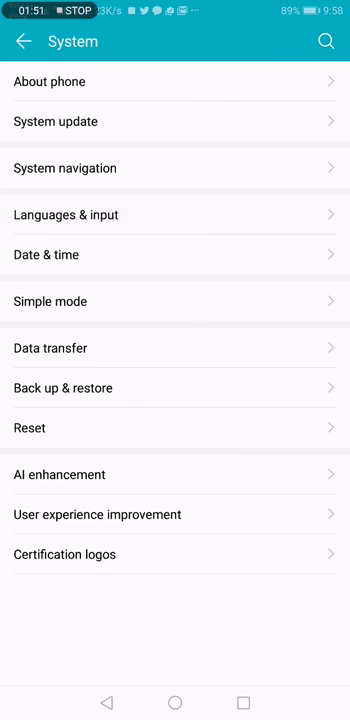
{"action": "left_click", "coordinate": [66, 215]}
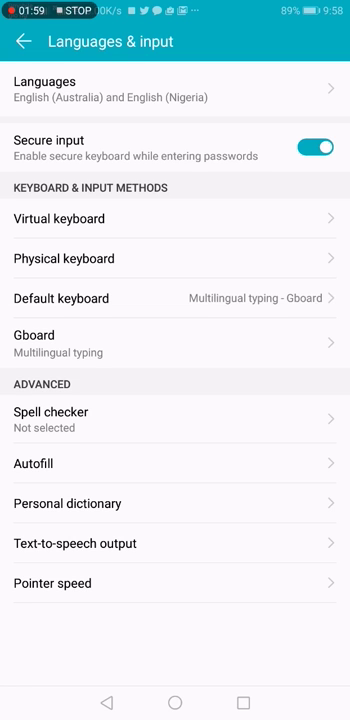
Look over the Date & time, Simple mode and data transfer pages, returning to System each time
{"action": "left_click_drag", "start_coordinate": [284, 477], "coordinate": [284, 398]}
{"action": "left_click", "coordinate": [23, 41]}
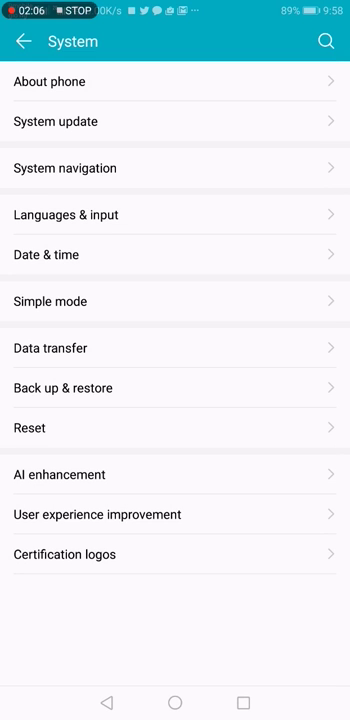
{"action": "left_click", "coordinate": [262, 253]}
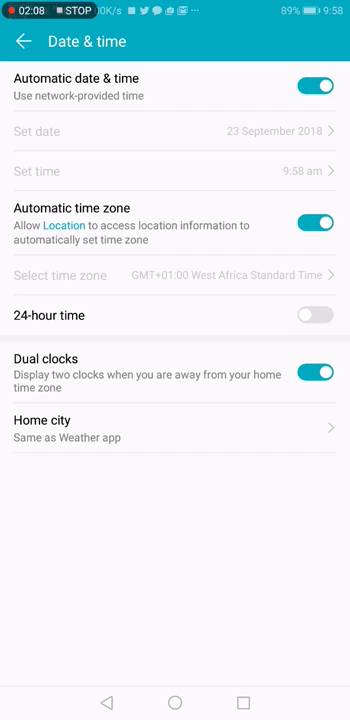
{"action": "left_click", "coordinate": [23, 41]}
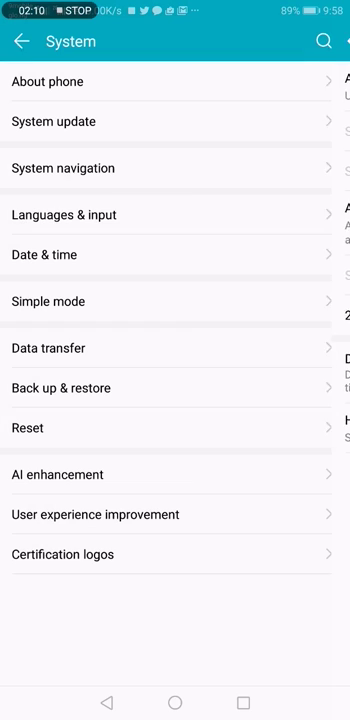
{"action": "left_click", "coordinate": [263, 303]}
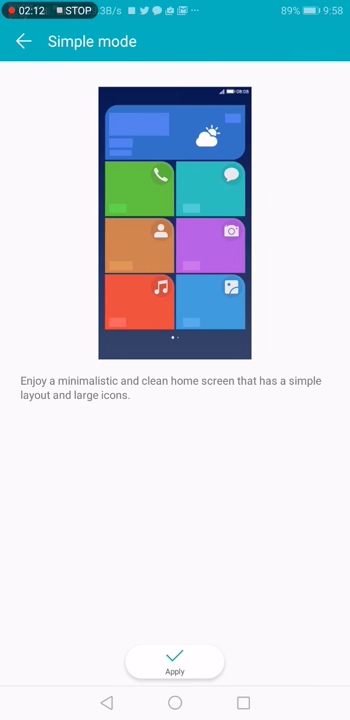
{"action": "left_click", "coordinate": [23, 41]}
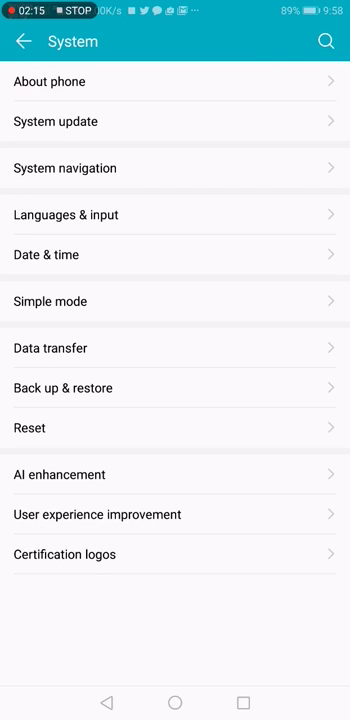
{"action": "left_click", "coordinate": [252, 353]}
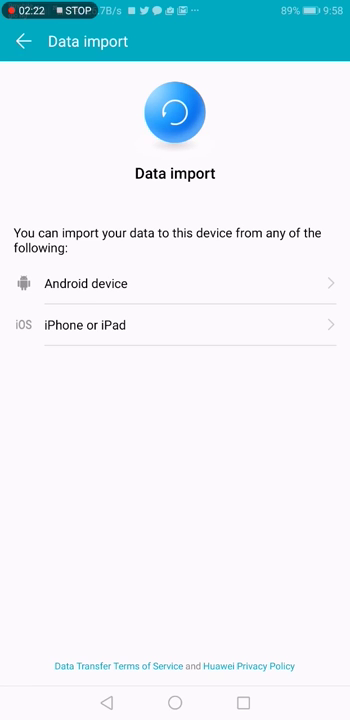
{"action": "left_click", "coordinate": [23, 41]}
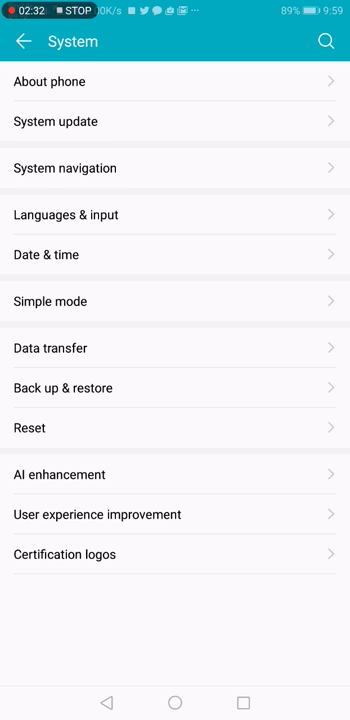
View the Backup destinations, including backup to a computer via HiSuite, then return to System
{"action": "left_click_drag", "start_coordinate": [259, 535], "coordinate": [278, 427]}
{"action": "left_click", "coordinate": [252, 385]}
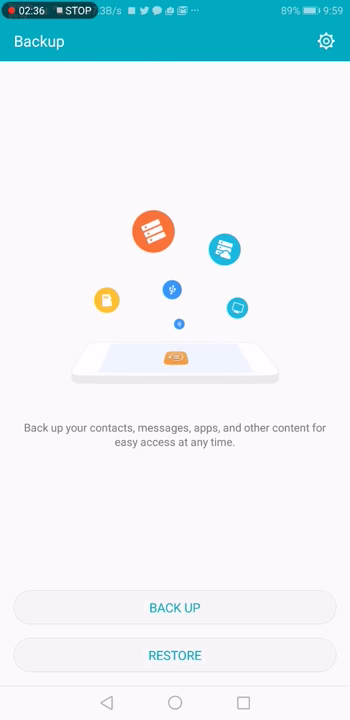
{"action": "left_click_drag", "start_coordinate": [286, 522], "coordinate": [293, 452]}
{"action": "left_click", "coordinate": [228, 612]}
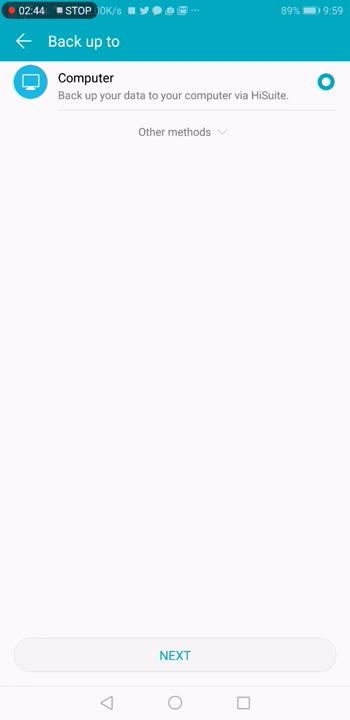
{"action": "left_click", "coordinate": [23, 41]}
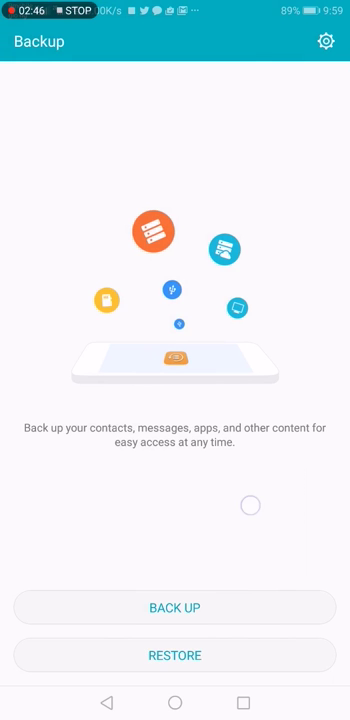
{"action": "left_click_drag", "start_coordinate": [250, 505], "coordinate": [250, 422]}
{"action": "left_click", "coordinate": [106, 701]}
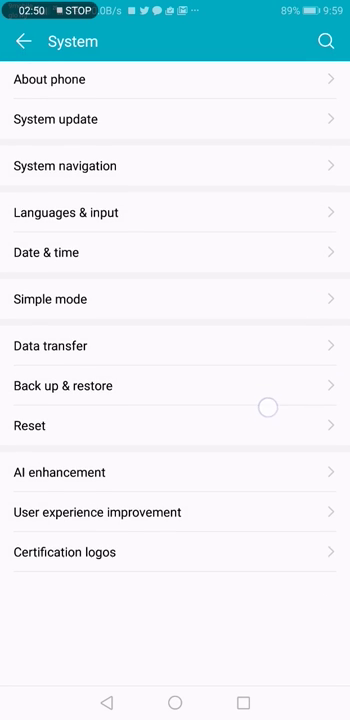
{"action": "left_click_drag", "start_coordinate": [268, 407], "coordinate": [278, 347]}
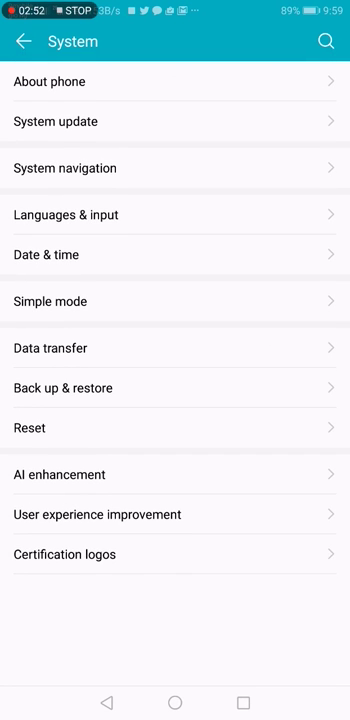
Look over Wireless & networks, Device connection and Battery, ending on the main Settings list
{"action": "left_click", "coordinate": [22, 41]}
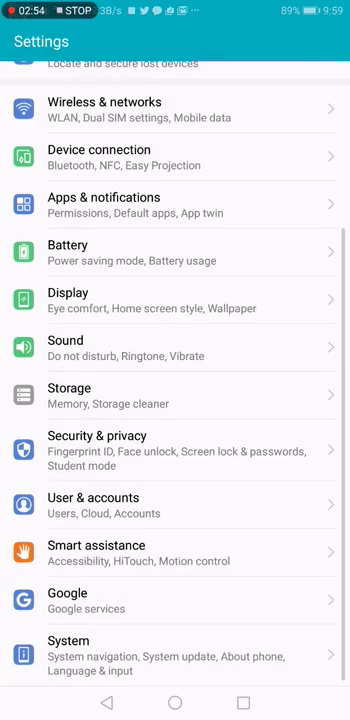
{"action": "scroll", "coordinate": [234, 469], "scroll_direction": "up", "scroll_amount": 4}
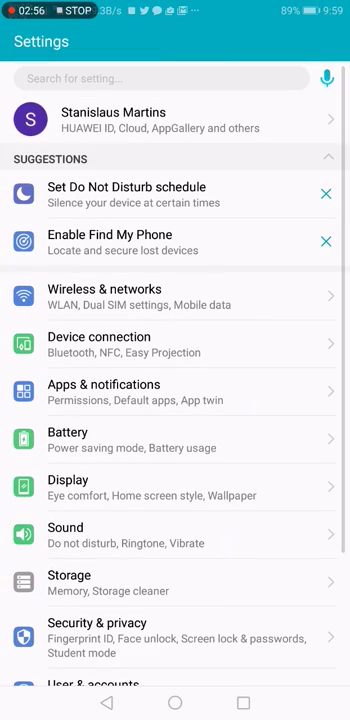
{"action": "left_click", "coordinate": [245, 300]}
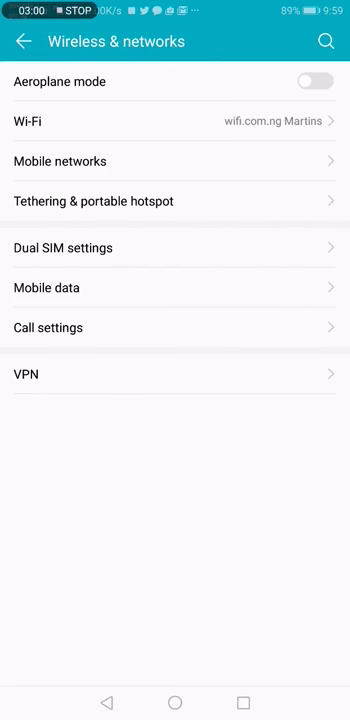
{"action": "left_click", "coordinate": [23, 41]}
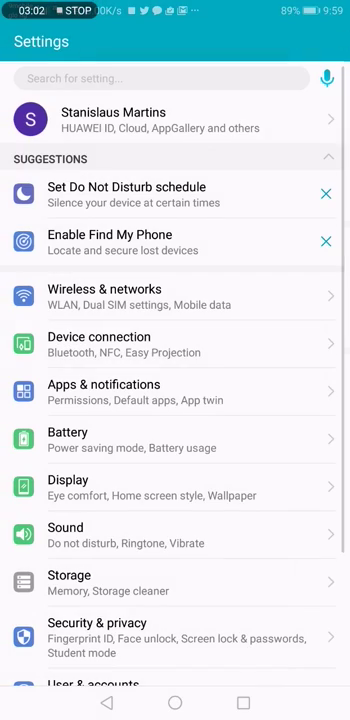
{"action": "left_click", "coordinate": [240, 346]}
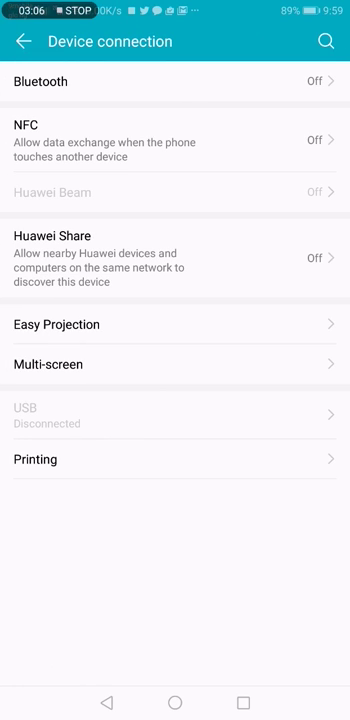
{"action": "left_click", "coordinate": [23, 41]}
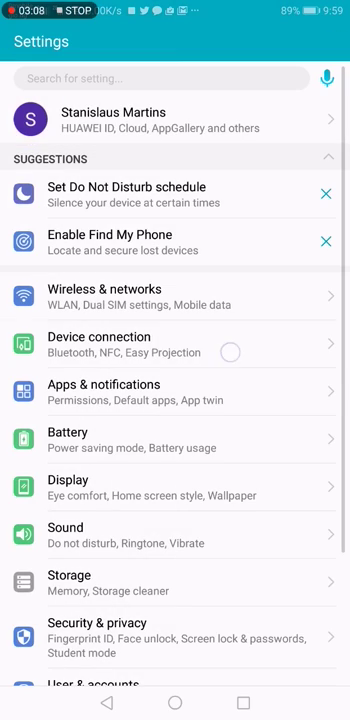
{"action": "left_click", "coordinate": [230, 351]}
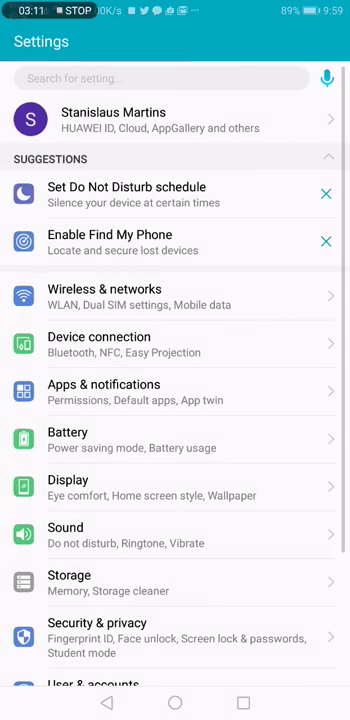
{"action": "left_click", "coordinate": [246, 405]}
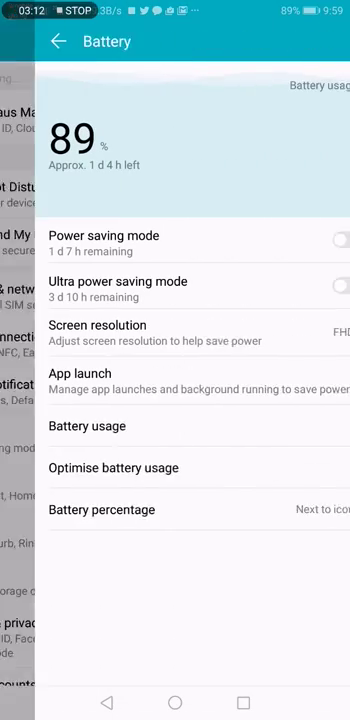
{"action": "left_click", "coordinate": [23, 41]}
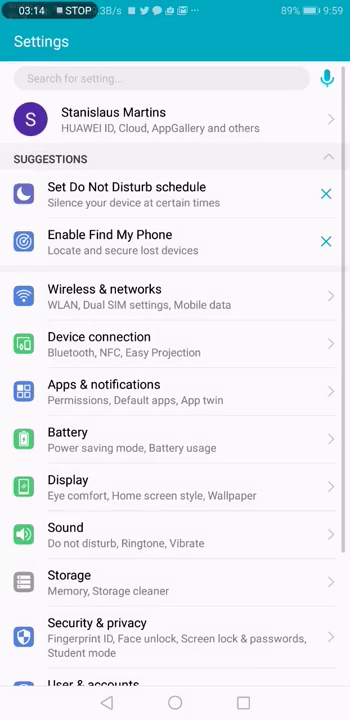
{"action": "scroll", "coordinate": [262, 415], "scroll_direction": "down", "scroll_amount": 2}
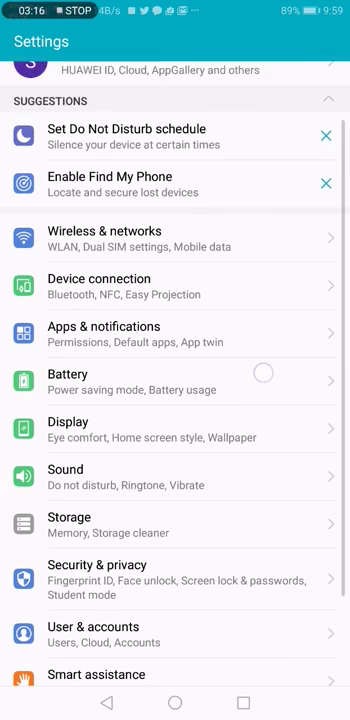
View the Display and Security & privacy pages, then go into Smart assistance
{"action": "left_click", "coordinate": [100, 380]}
{"action": "scroll", "coordinate": [258, 440], "scroll_direction": "down", "scroll_amount": 1}
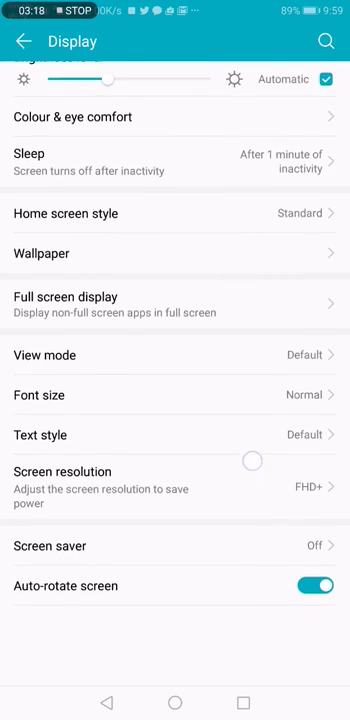
{"action": "left_click", "coordinate": [23, 41]}
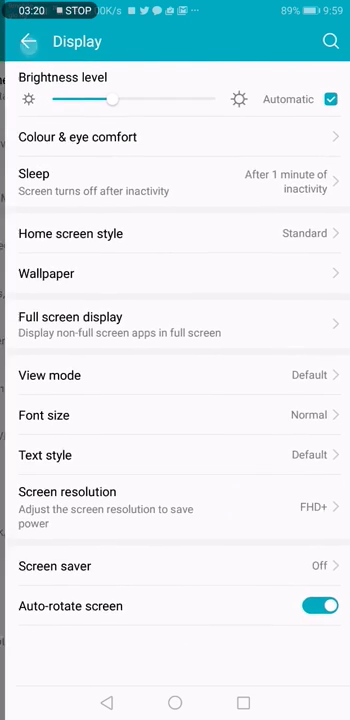
{"action": "left_click_drag", "start_coordinate": [240, 466], "coordinate": [254, 430]}
{"action": "left_click", "coordinate": [230, 466]}
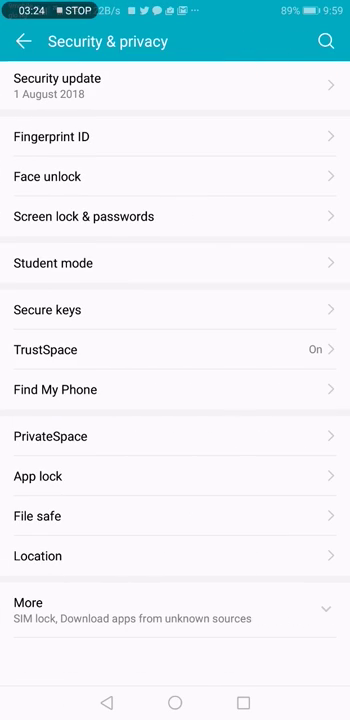
{"action": "left_click", "coordinate": [23, 41]}
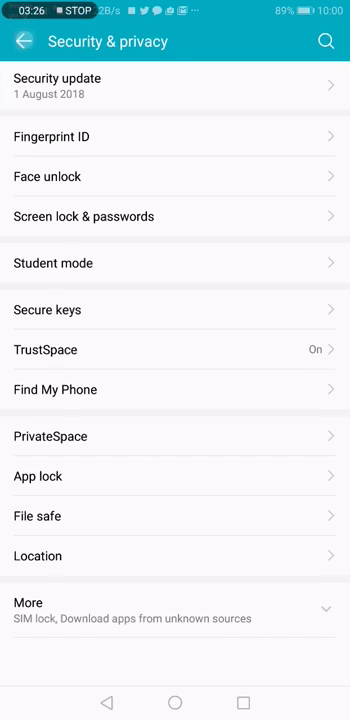
{"action": "left_click", "coordinate": [226, 555]}
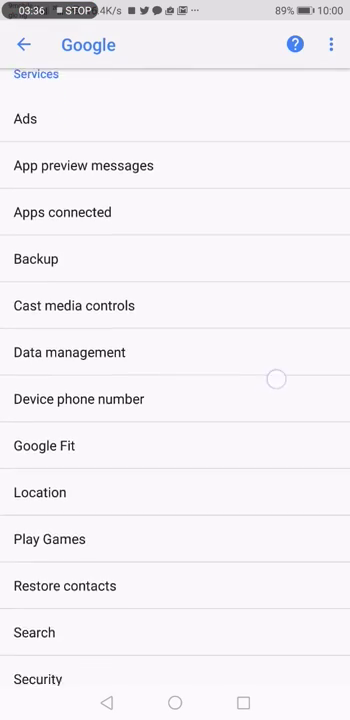
{"action": "scroll", "coordinate": [175, 400], "scroll_direction": "up", "scroll_amount": 5}
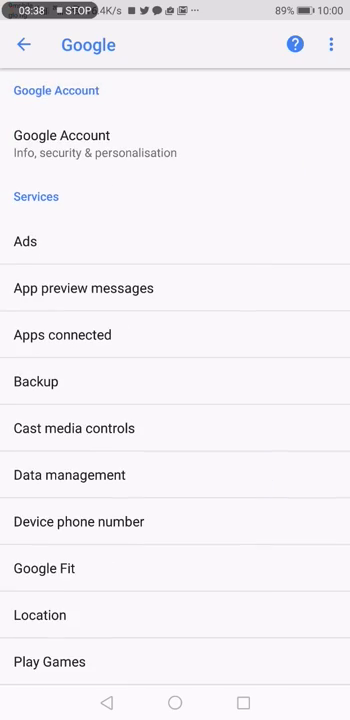
Close the Google services list and Settings, returning to the EMUI home screen
{"action": "left_click", "coordinate": [24, 44]}
{"action": "mouse_move", "coordinate": [249, 466]}
{"action": "left_mouse_down"}
{"action": "mouse_move", "coordinate": [249, 430]}
{"action": "mouse_move", "coordinate": [249, 466]}
{"action": "left_mouse_up"}
{"action": "left_click", "coordinate": [175, 703]}
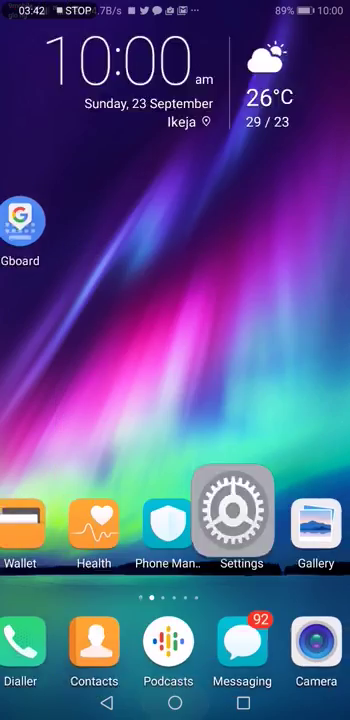
{"action": "left_click", "coordinate": [106, 527]}
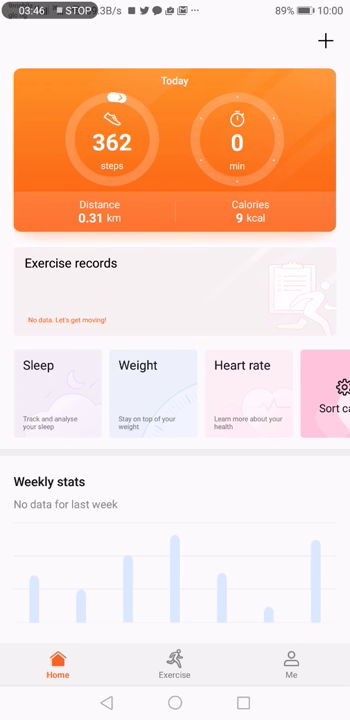
{"action": "left_click_drag", "start_coordinate": [275, 490], "coordinate": [275, 470]}
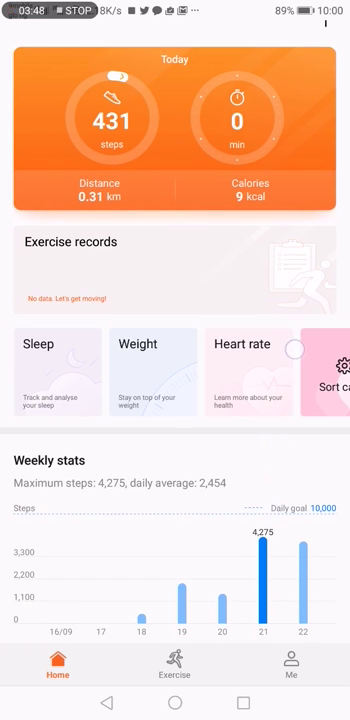
{"action": "left_click_drag", "start_coordinate": [290, 345], "coordinate": [290, 370]}
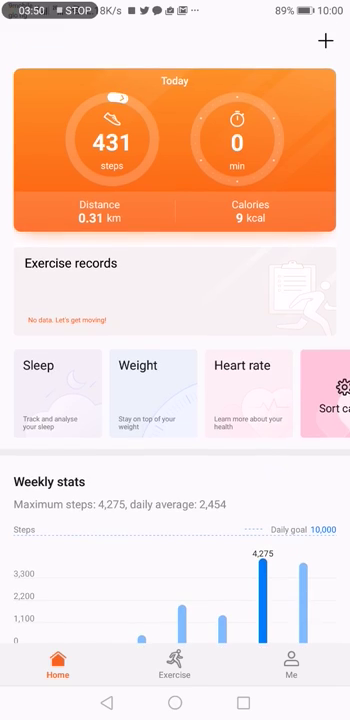
{"action": "left_click", "coordinate": [175, 703]}
{"action": "left_click_drag", "start_coordinate": [298, 428], "coordinate": [80, 430]}
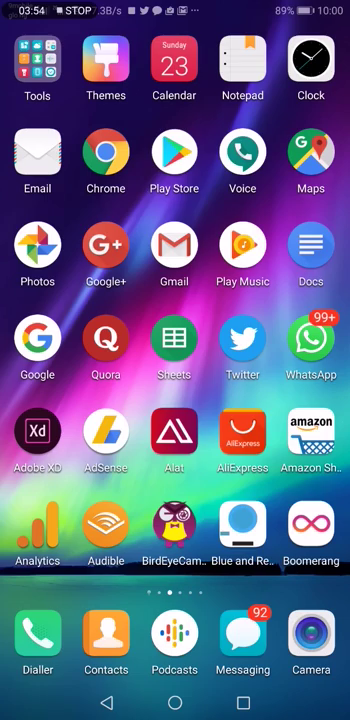
Flip to another page of home-screen apps and pull down the notification shade with quick settings
{"action": "mouse_move", "coordinate": [80, 430]}
{"action": "left_mouse_down"}
{"action": "mouse_move", "coordinate": [300, 430]}
{"action": "mouse_move", "coordinate": [80, 430]}
{"action": "left_mouse_up"}
{"action": "mouse_move", "coordinate": [298, 430]}
{"action": "left_mouse_down"}
{"action": "mouse_move", "coordinate": [180, 430]}
{"action": "mouse_move", "coordinate": [300, 430]}
{"action": "left_mouse_up"}
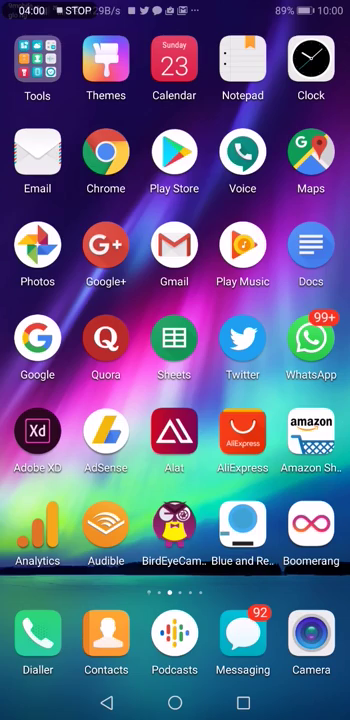
{"action": "left_click_drag", "start_coordinate": [265, 276], "coordinate": [110, 276]}
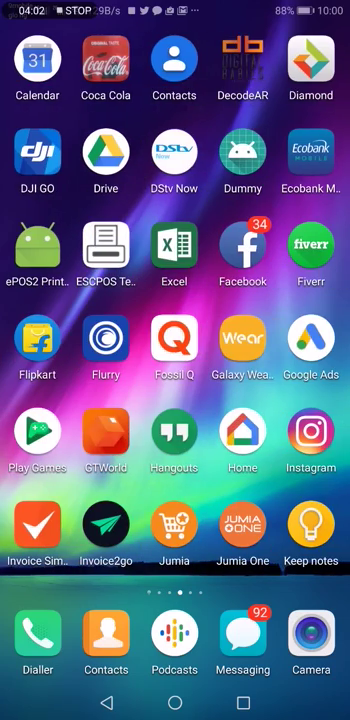
{"action": "mouse_move", "coordinate": [120, 20]}
{"action": "left_mouse_down"}
{"action": "mouse_move", "coordinate": [125, 165]}
{"action": "mouse_move", "coordinate": [161, 392]}
{"action": "left_mouse_up"}
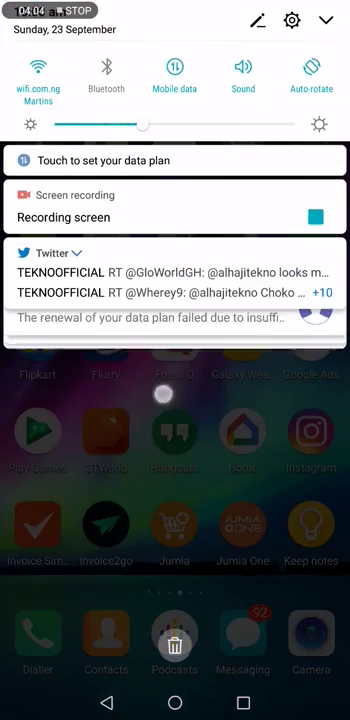